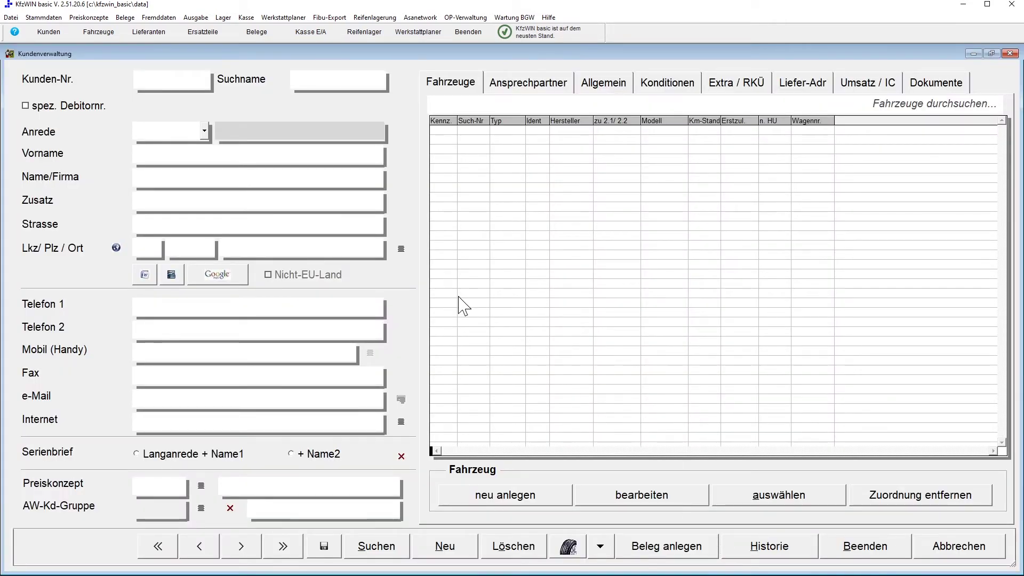
# Step: Choose Herr as the salutation so the greeting becomes Sehr geehrter Herr
pyautogui.click(205, 139)
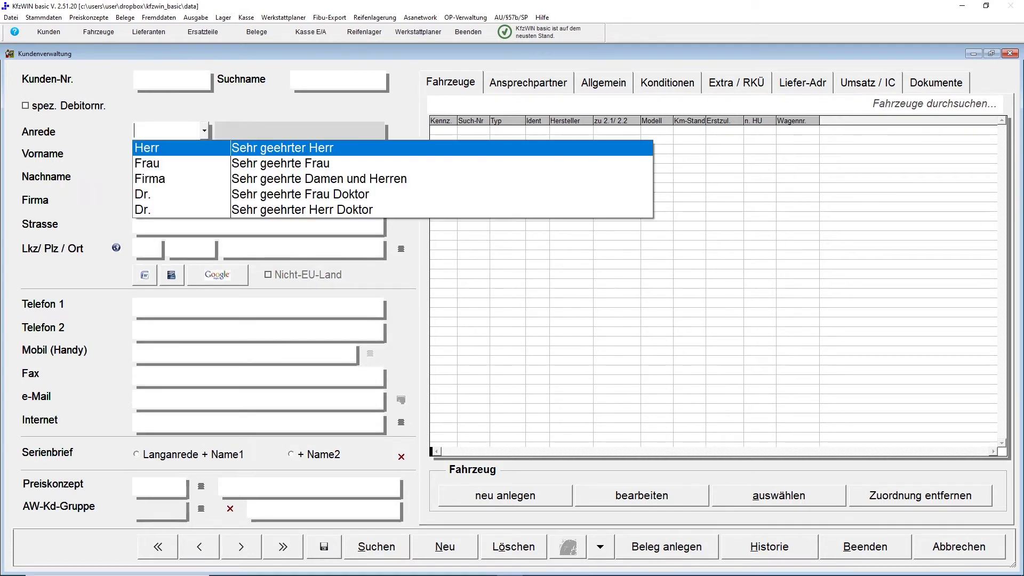
pyautogui.press('Return')
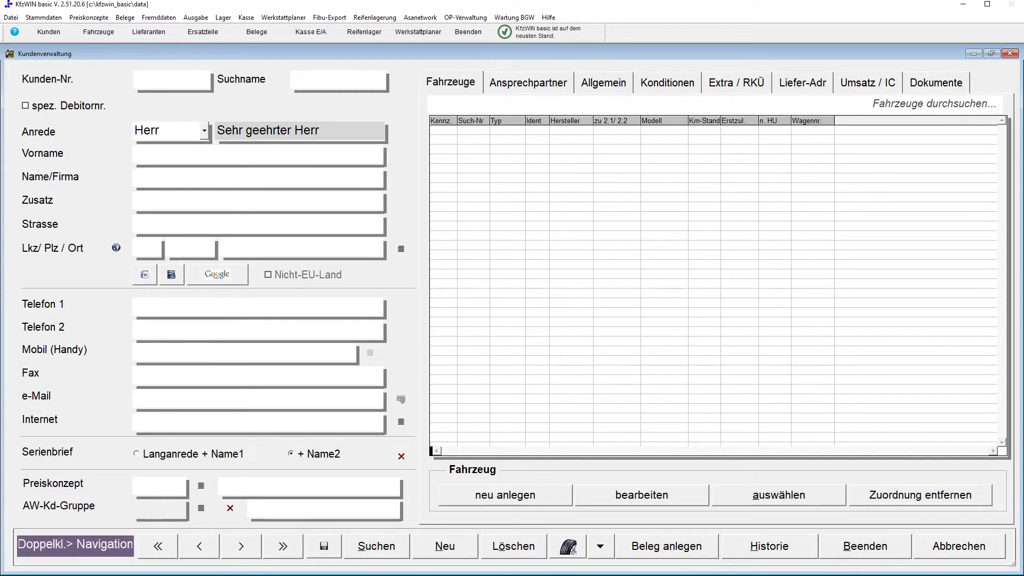
pyautogui.click(75, 85)
# Step: Fill Vorname, Name/Firma and Strasse with the customer's first name, surname and street address
pyautogui.click(144, 154)
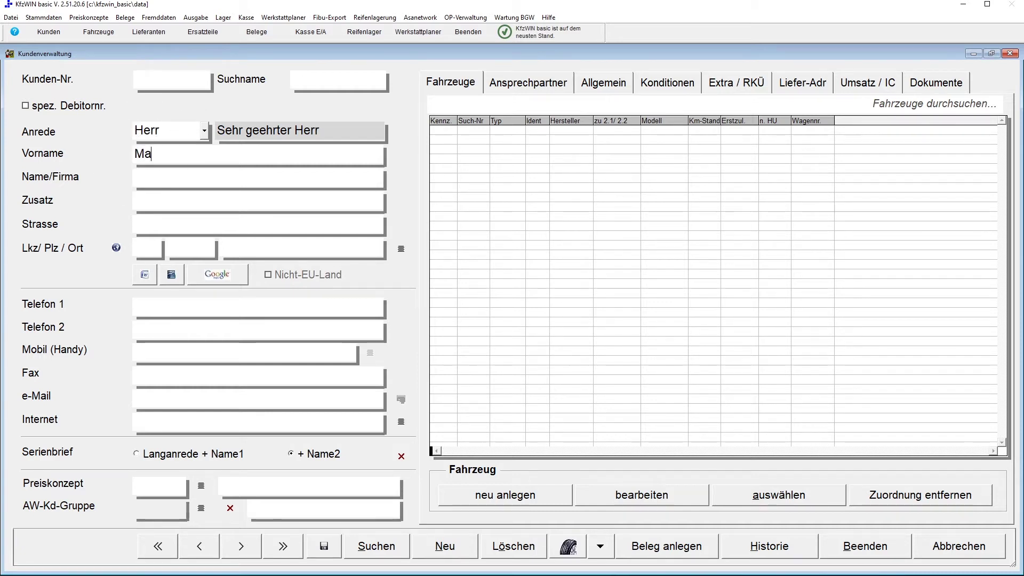
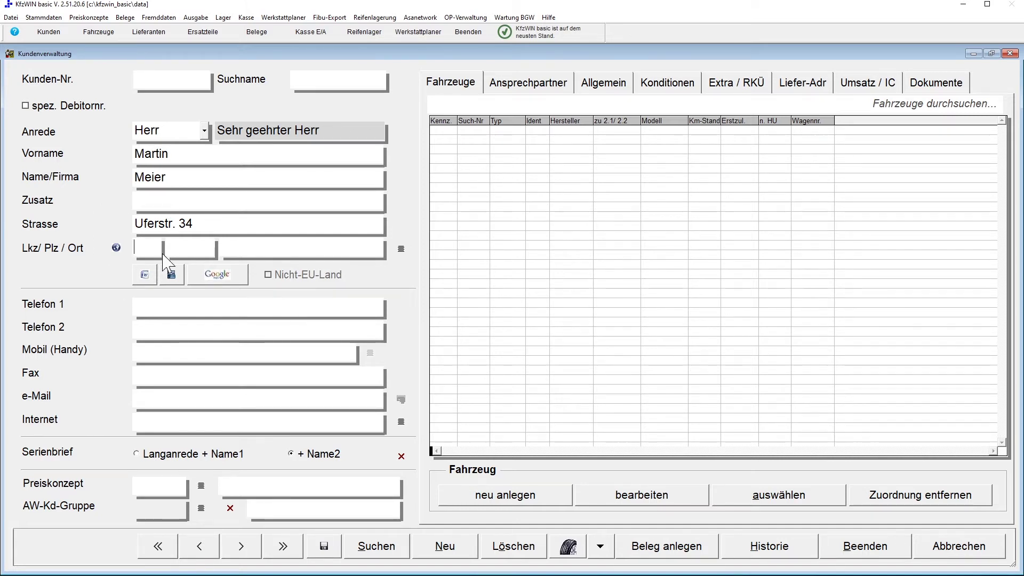
# Step: Enter the customer's postcode, then pick and confirm the second matching town from Postleitzahlen
pyautogui.click(179, 250)
pyautogui.write('22941')
pyautogui.press('Tab')
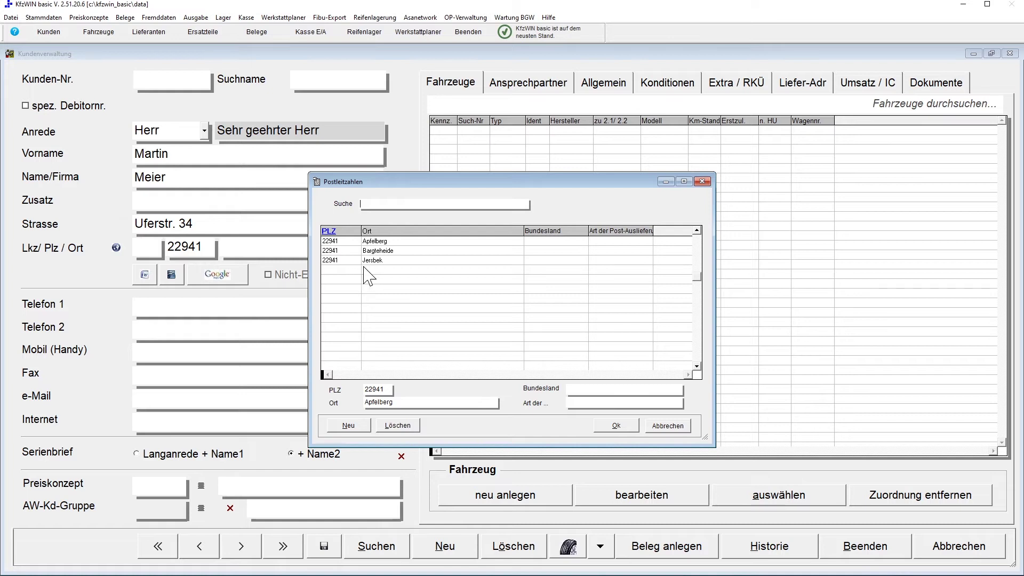
pyautogui.press('Tab')
pyautogui.press('Down')
pyautogui.click(399, 250)
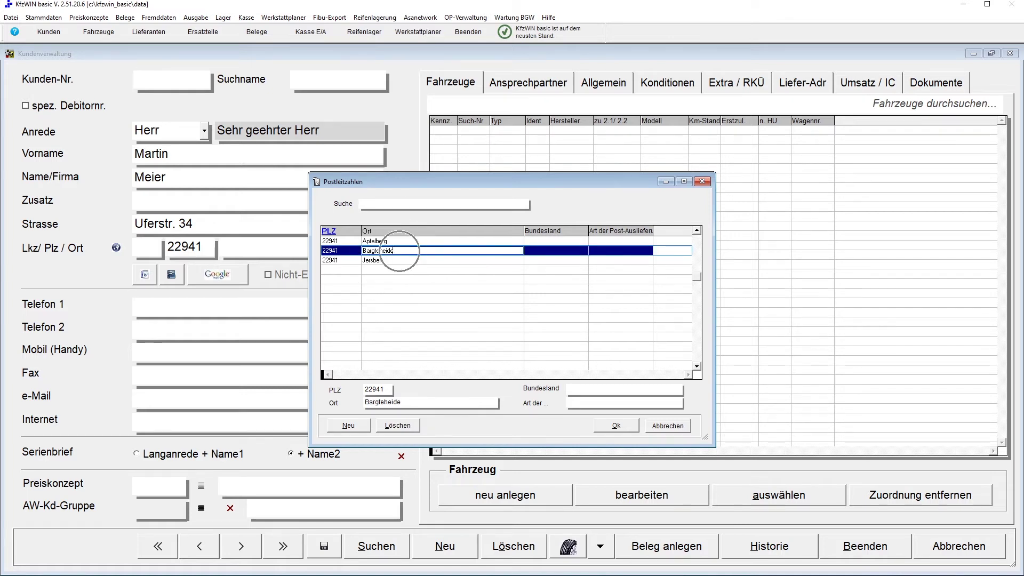
pyautogui.click(611, 429)
pyautogui.click(615, 426)
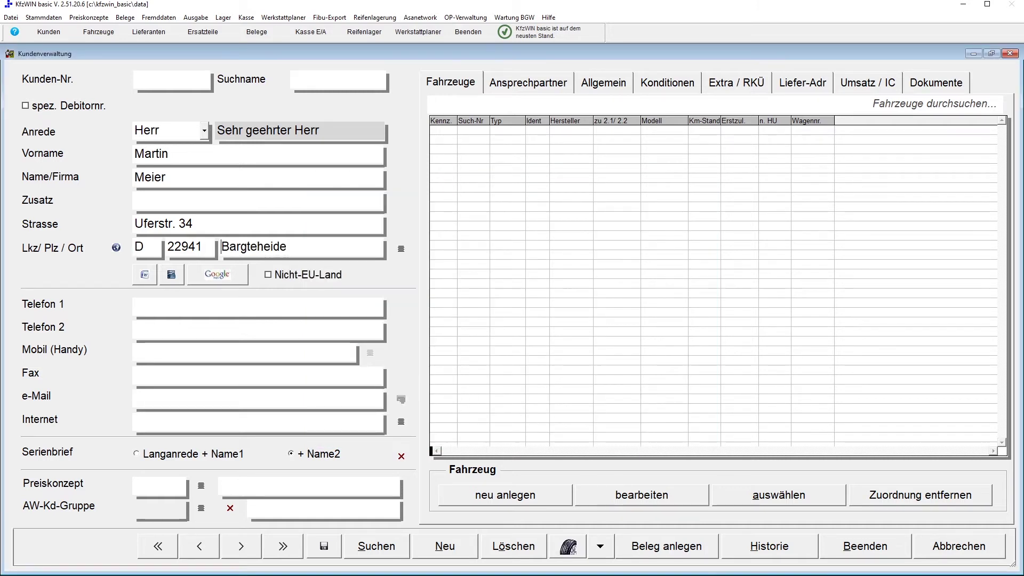
# Step: Enter the customer's phone number in Telefon 1 and their e-mail address in e-Mail
pyautogui.click(243, 257)
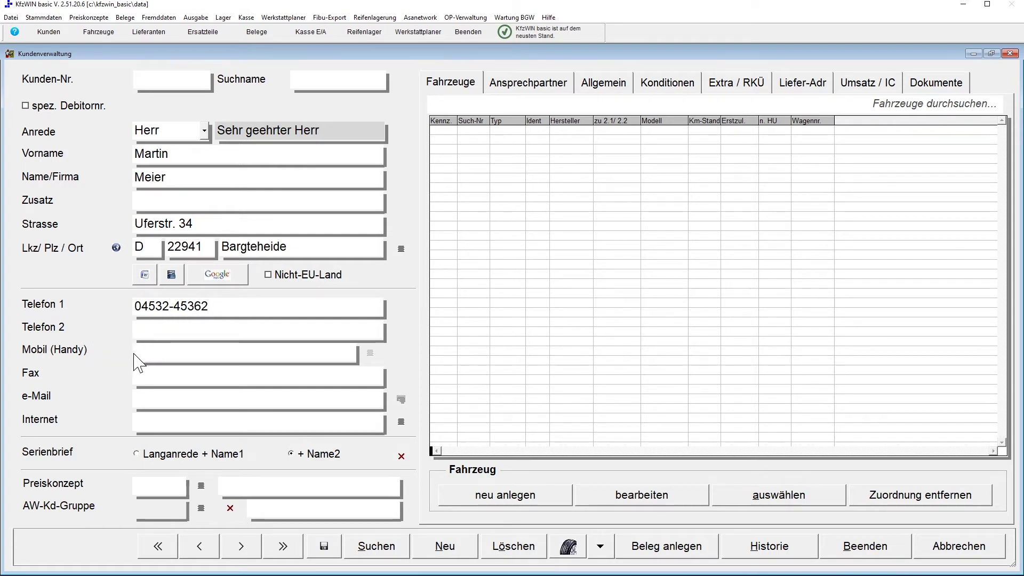
pyautogui.click(134, 399)
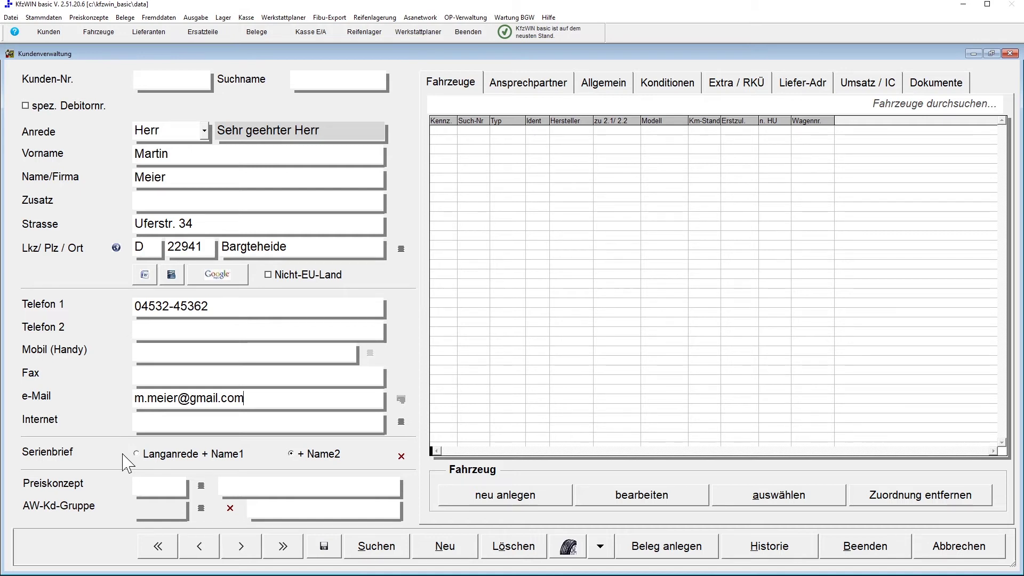
# Step: Set Serienbrief to Langanrede + Name1 and switch to the Konditionen page
pyautogui.click(117, 485)
pyautogui.click(111, 508)
pyautogui.press('Return')
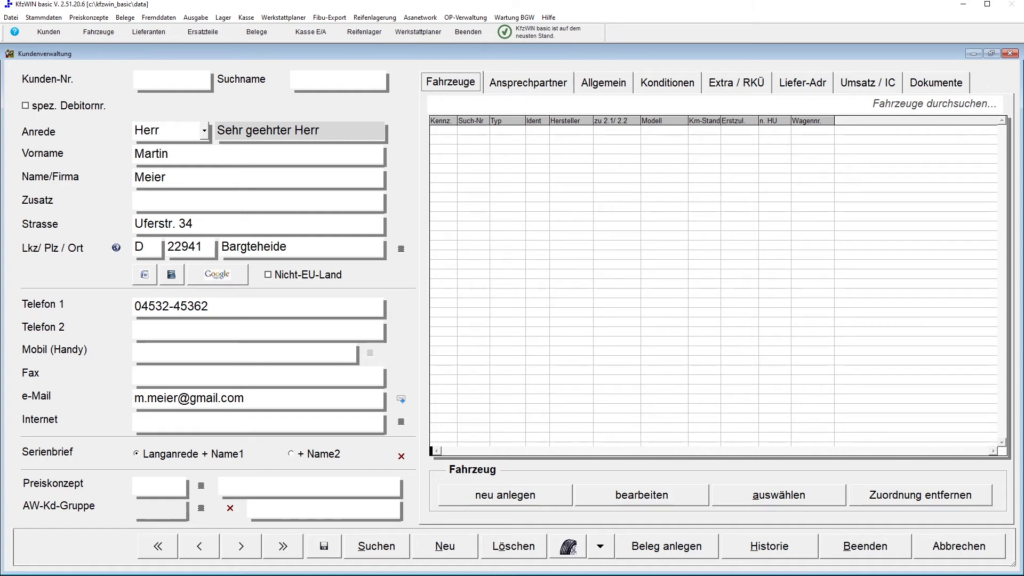
pyautogui.click(671, 90)
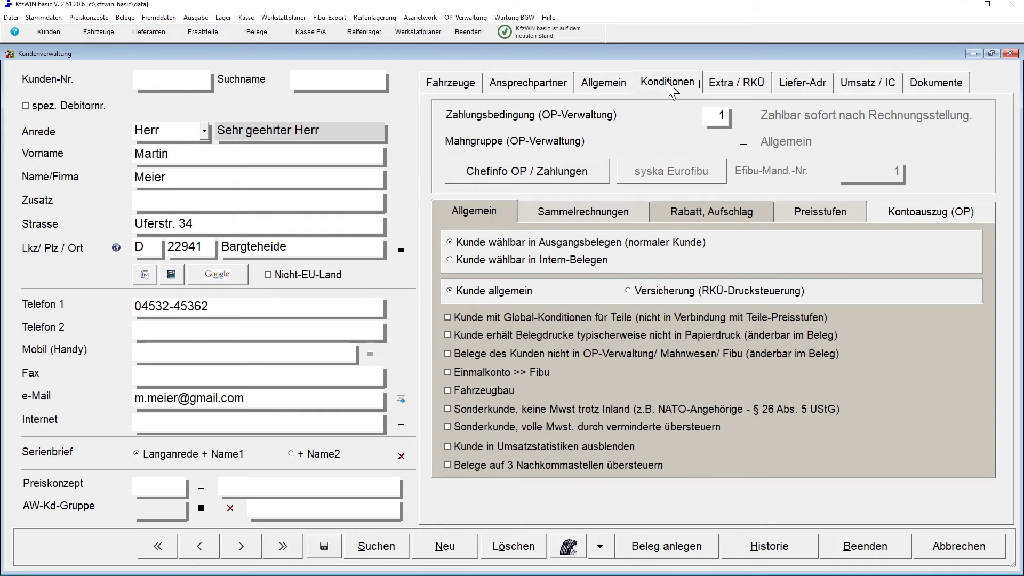
# Step: Set Zahlungsbedingung to term 3 (10 days, 2% discount), then move to the Extra / RKÜ page
pyautogui.click(744, 118)
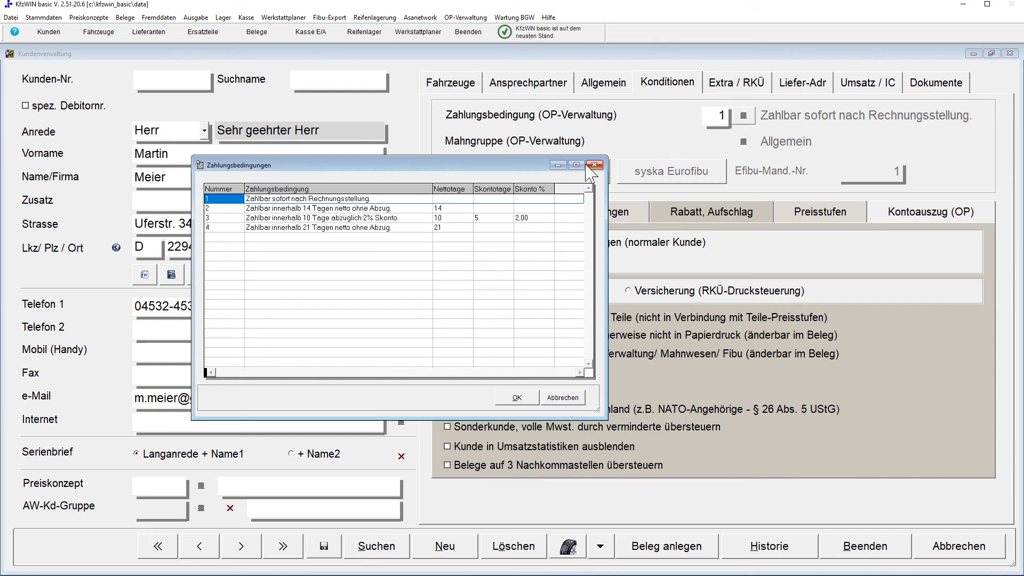
pyautogui.click(400, 218)
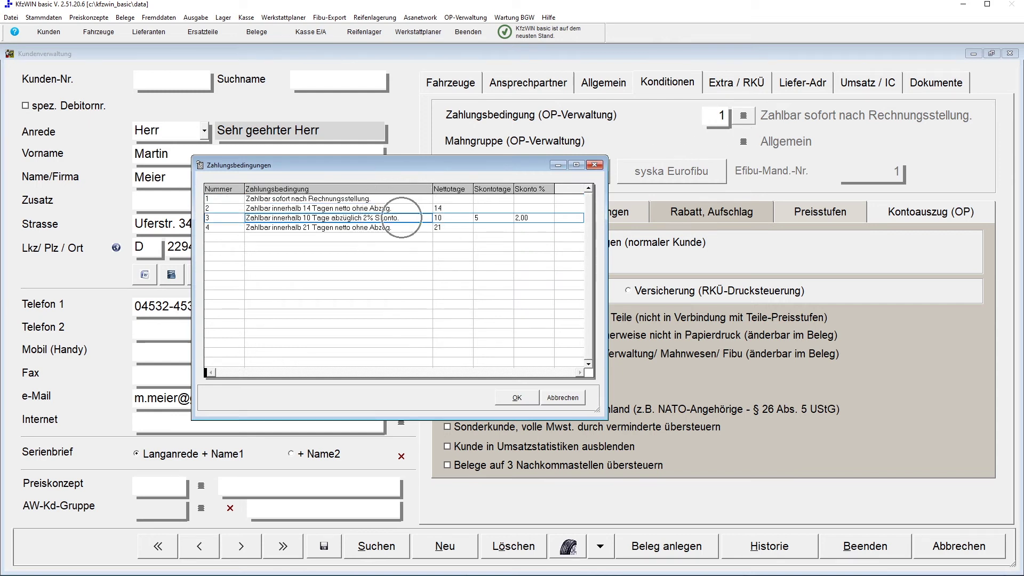
pyautogui.click(517, 398)
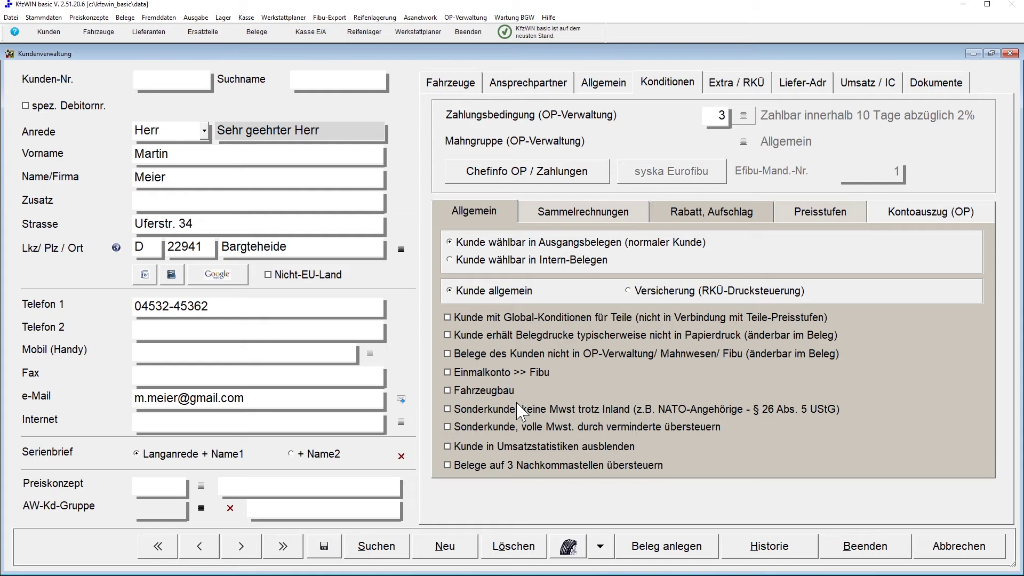
pyautogui.press('Tab')
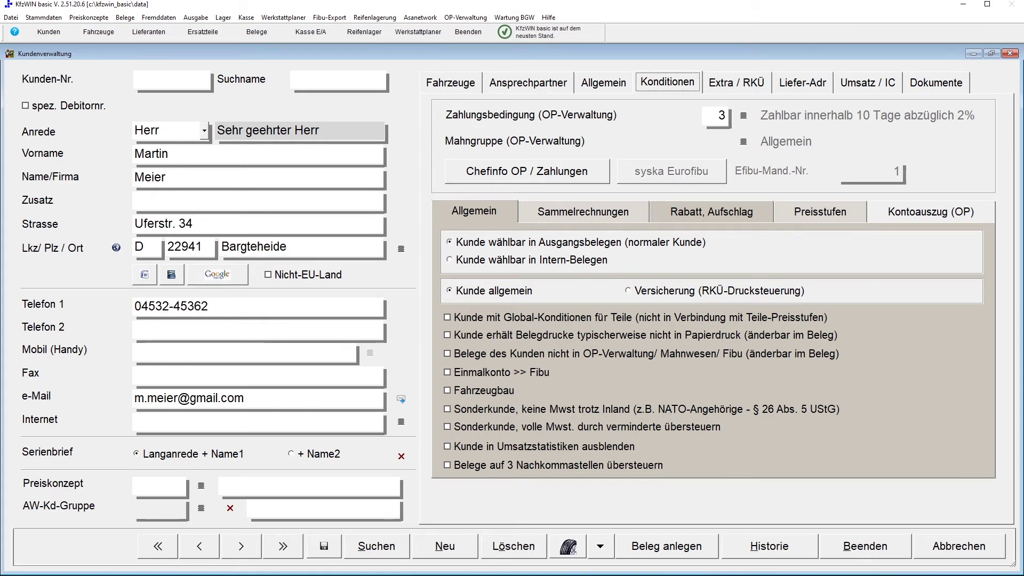
pyautogui.click(745, 92)
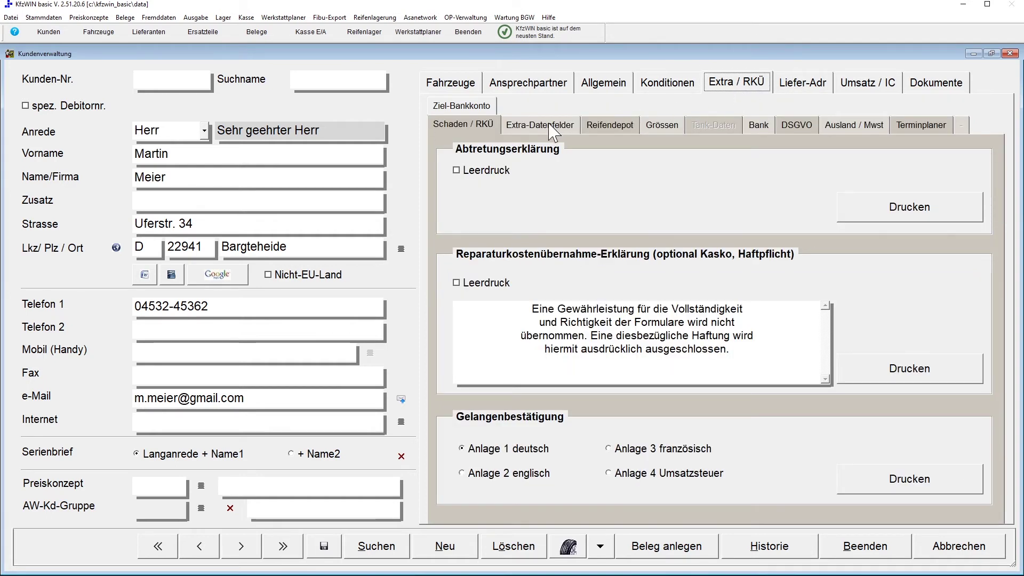
# Step: Check the tax ID and VAT ID fields under Extra-Datenfelder, then go to the DSGVO page
pyautogui.click(550, 125)
pyautogui.click(672, 180)
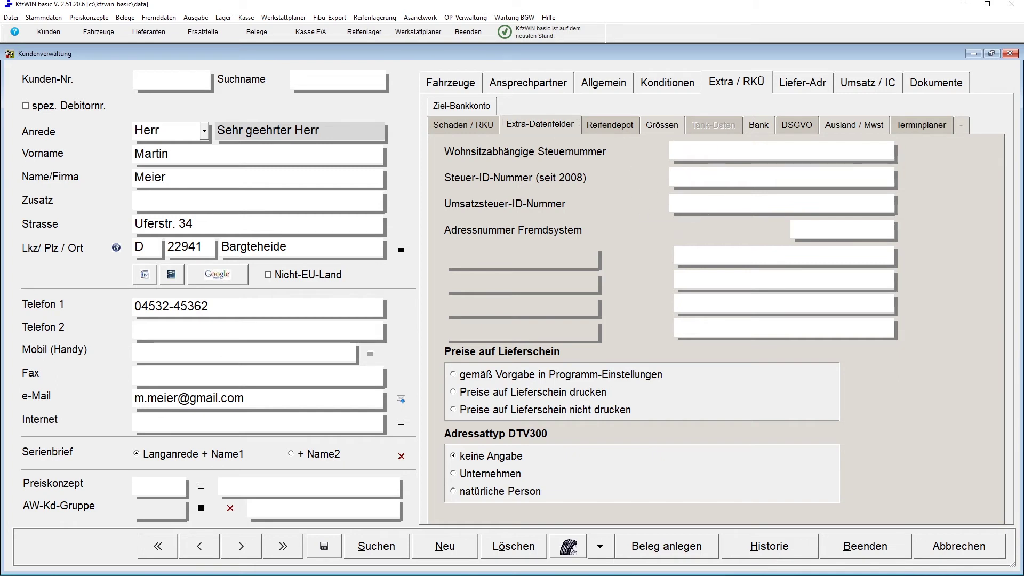
pyautogui.click(675, 205)
pyautogui.click(796, 131)
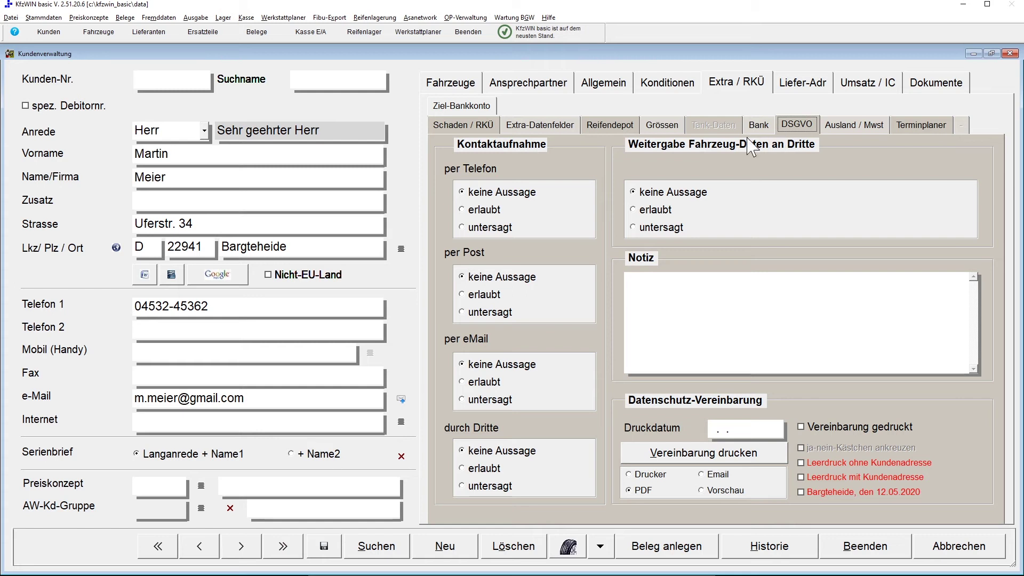
# Step: Set phone, post, e-mail and data sharing to erlaubt, third parties untersagt, and print the agreement
pyautogui.click(486, 211)
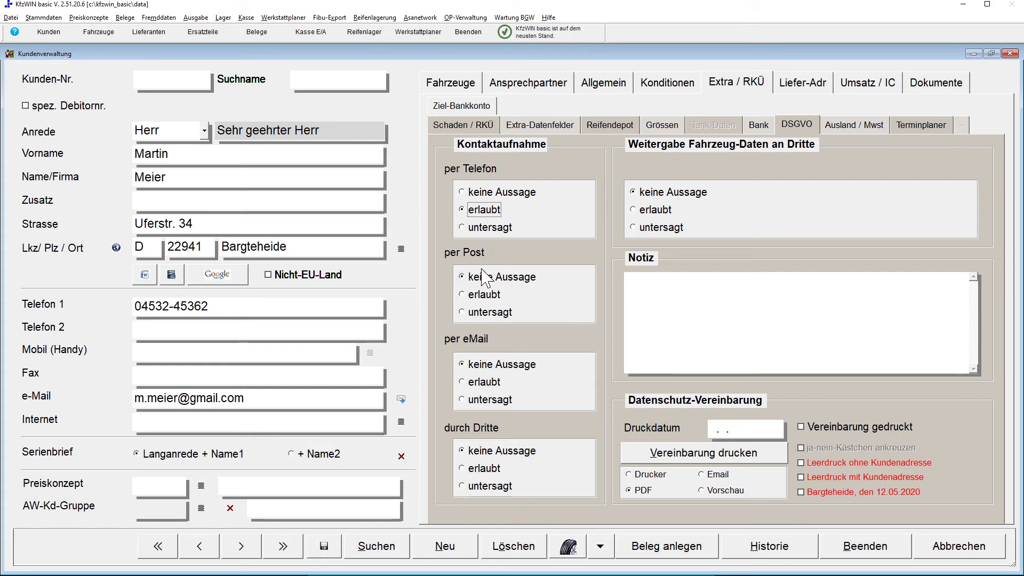
pyautogui.click(483, 295)
pyautogui.click(480, 382)
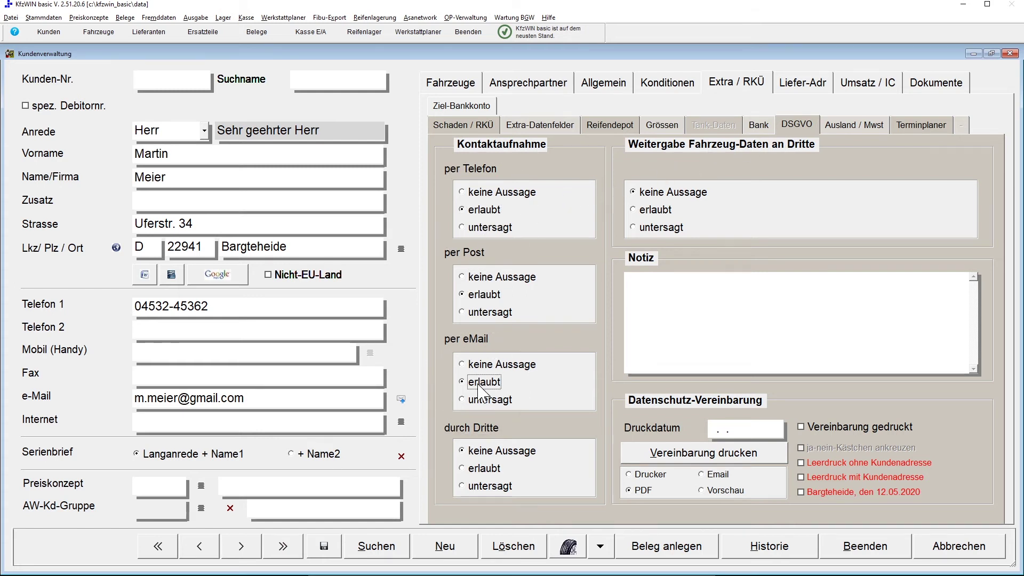
pyautogui.click(480, 486)
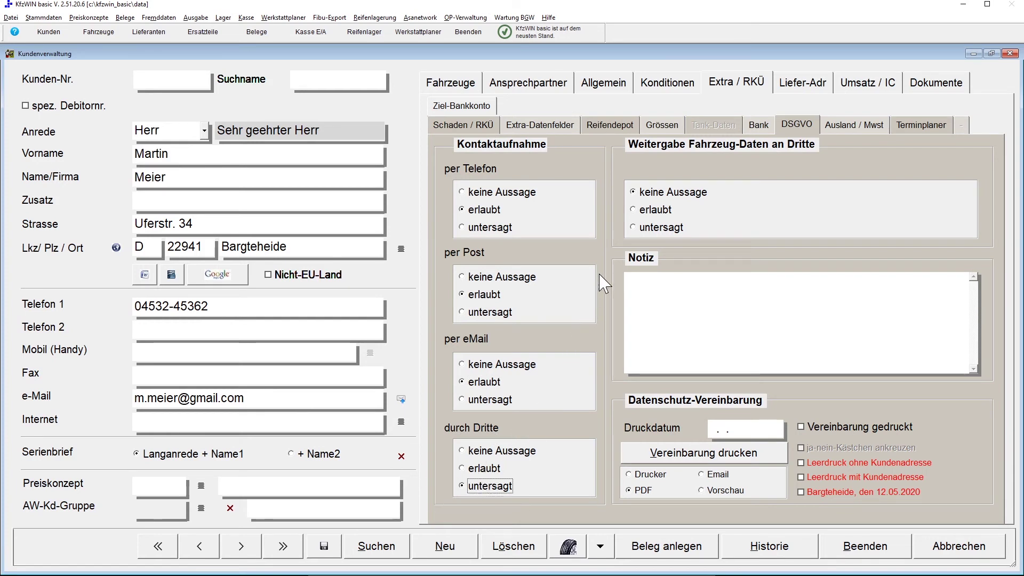
pyautogui.click(634, 210)
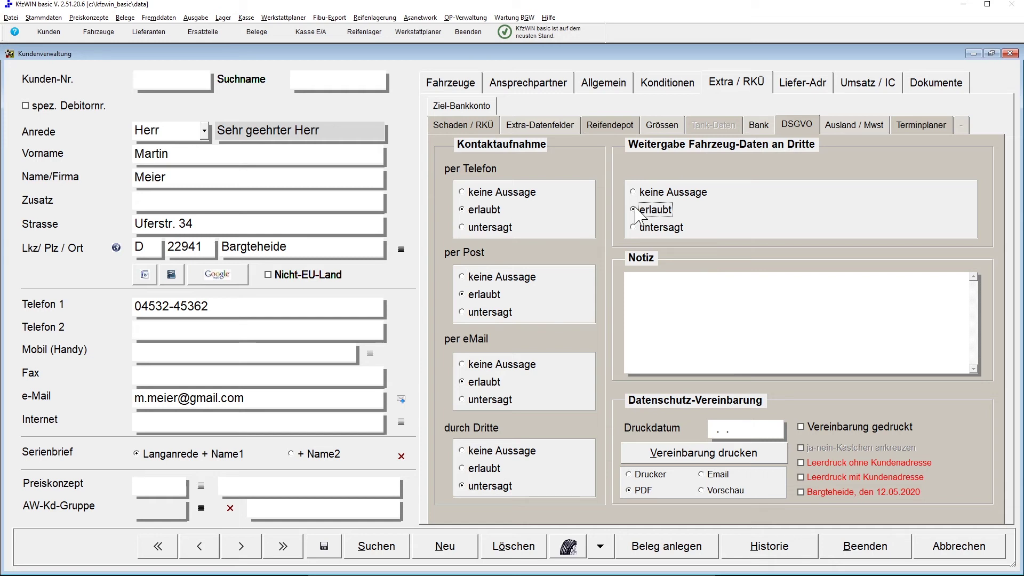
pyautogui.click(710, 458)
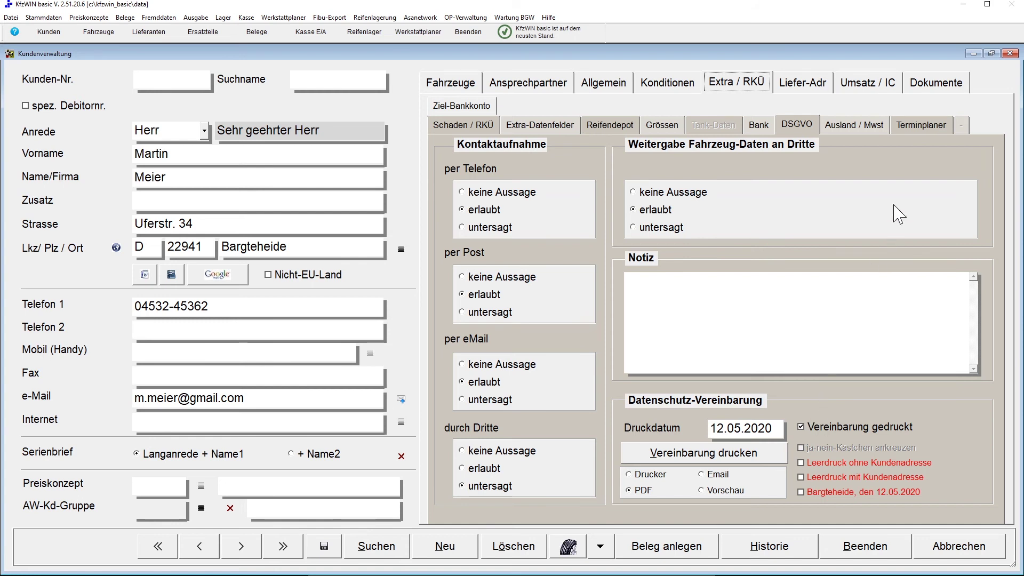
# Step: Review the Dokumente and Fahrzeuge pages, then choose Beenden to close the customer record
pyautogui.click(923, 87)
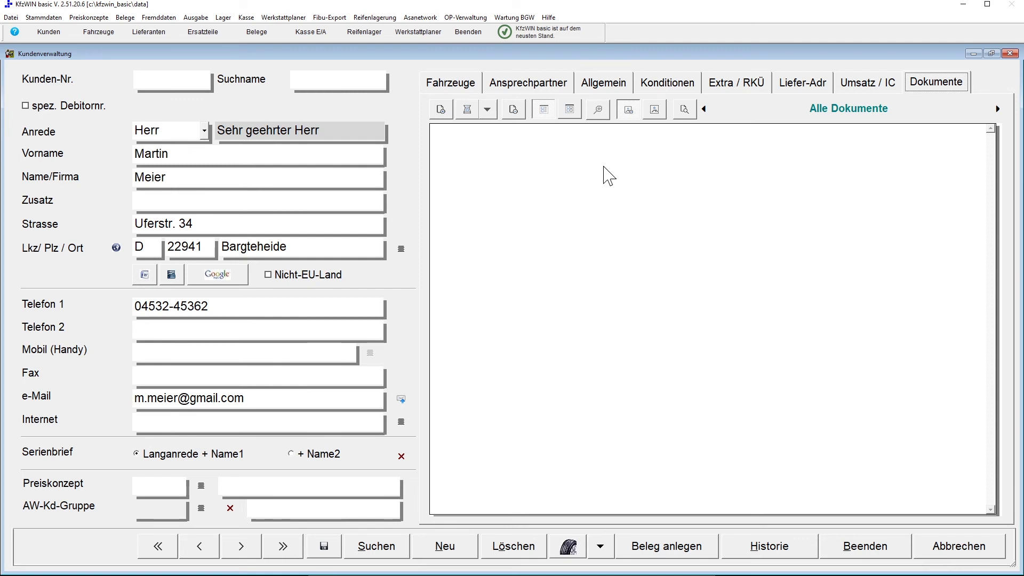
pyautogui.click(441, 112)
pyautogui.click(873, 548)
pyautogui.click(452, 89)
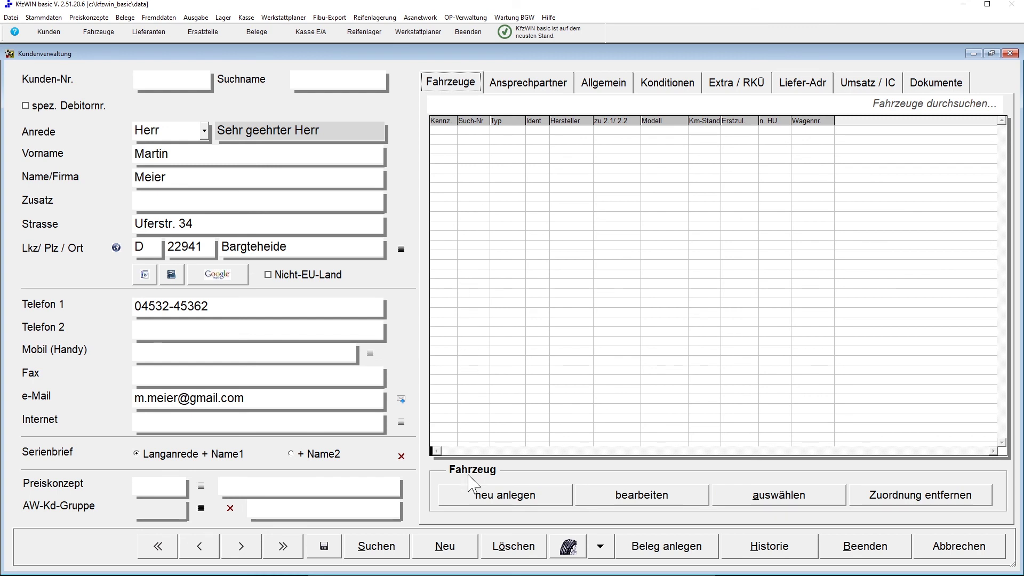
pyautogui.click(469, 496)
pyautogui.click(869, 561)
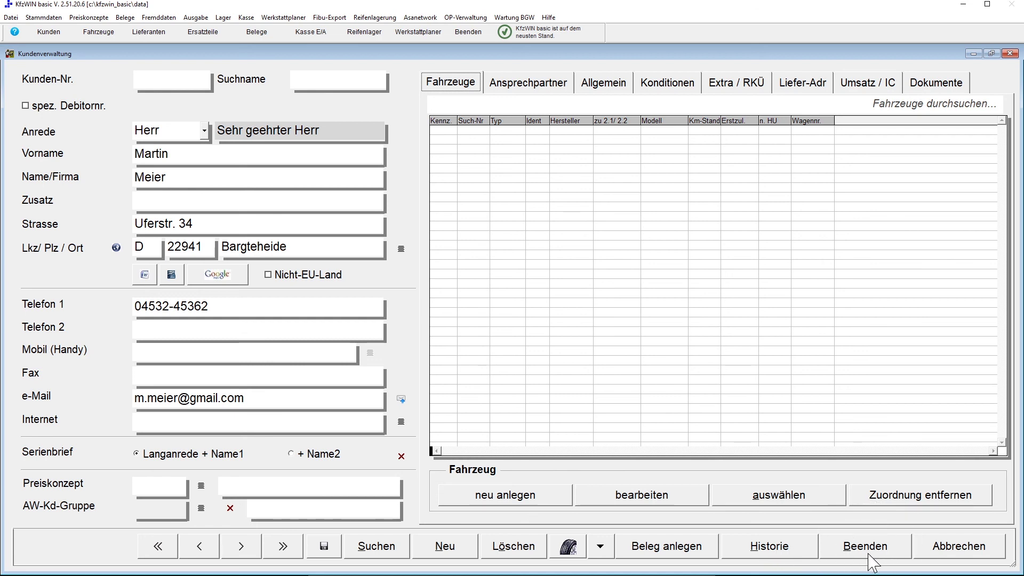